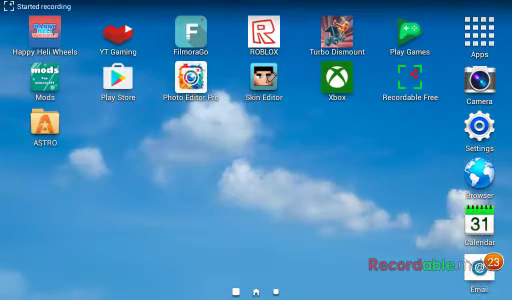
Rerun the 'recordable' Play Store search and open the FREE screen recorder NO ROOT listing
{"action": "left_click_drag", "start_coordinate": [150, 170], "coordinate": [380, 170]}
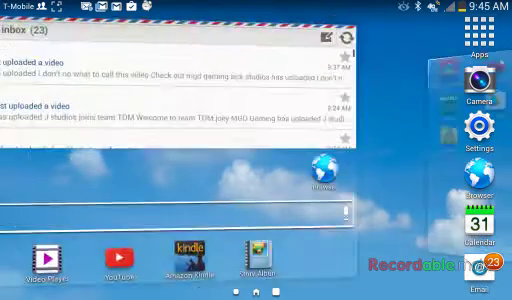
{"action": "left_click_drag", "start_coordinate": [150, 170], "coordinate": [380, 170]}
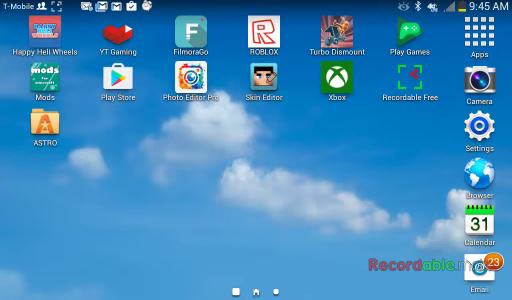
{"action": "mouse_move", "coordinate": [100, 180]}
{"action": "left_mouse_down"}
{"action": "mouse_move", "coordinate": [350, 180]}
{"action": "mouse_move", "coordinate": [100, 180]}
{"action": "left_mouse_up"}
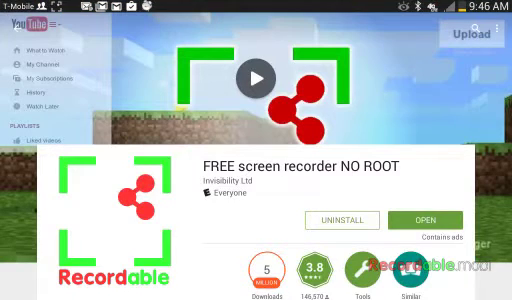
{"action": "left_click", "coordinate": [476, 33]}
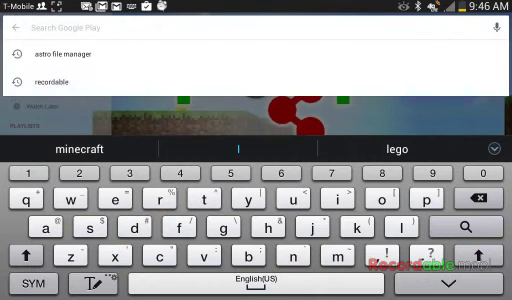
{"action": "left_click", "coordinate": [51, 81]}
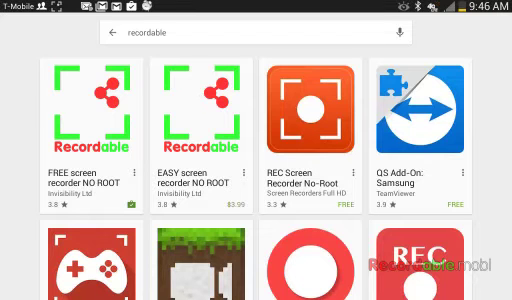
{"action": "left_click", "coordinate": [92, 120]}
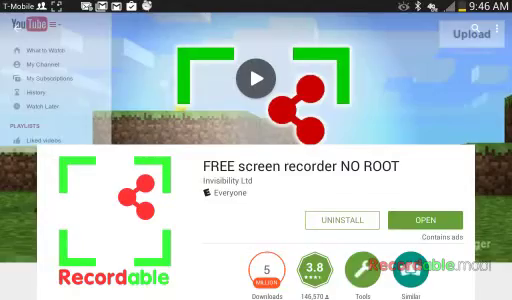
{"action": "scroll", "coordinate": [256, 180], "scroll_direction": "down", "scroll_amount": 2}
{"action": "scroll", "coordinate": [256, 180], "scroll_direction": "up", "scroll_amount": 4}
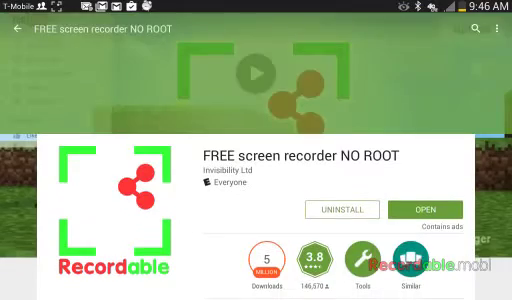
Search Play Store for 'astro file manager' and open the ASTRO File Manager listing
{"action": "left_click", "coordinate": [476, 32]}
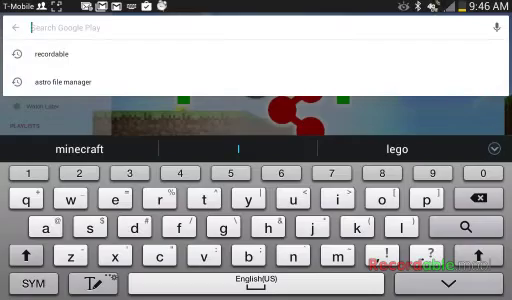
{"action": "type", "text": "astro file manager"}
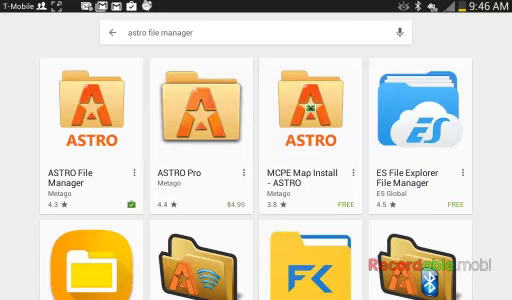
{"action": "left_click", "coordinate": [91, 130]}
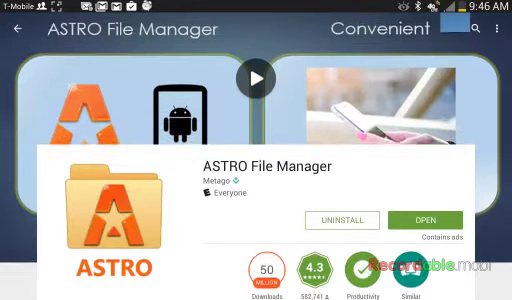
{"action": "scroll", "coordinate": [256, 180], "scroll_direction": "down", "scroll_amount": 5}
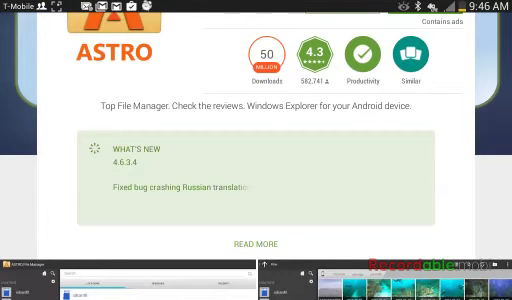
Start a recording with Recordable Free from the home screen, then return home
{"action": "key", "text": "Home"}
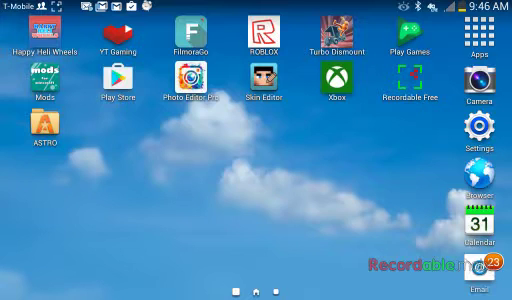
{"action": "left_click", "coordinate": [409, 76]}
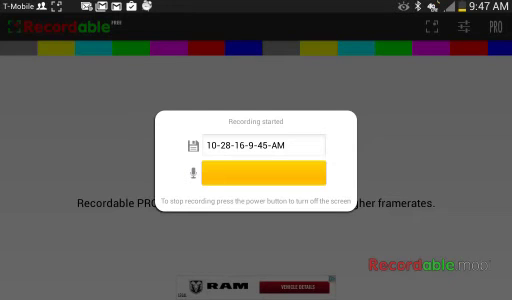
{"action": "key", "text": "Home"}
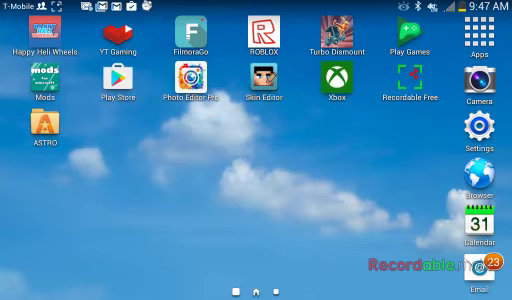
Launch the Settings app from the home screen
{"action": "left_click", "coordinate": [479, 130]}
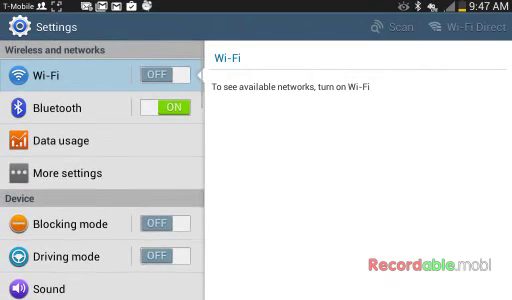
{"action": "scroll", "coordinate": [100, 170], "scroll_direction": "down", "scroll_amount": 5}
{"action": "scroll", "coordinate": [100, 170], "scroll_direction": "down", "scroll_amount": 5}
{"action": "scroll", "coordinate": [100, 170], "scroll_direction": "down", "scroll_amount": 5}
{"action": "scroll", "coordinate": [100, 170], "scroll_direction": "down", "scroll_amount": 2}
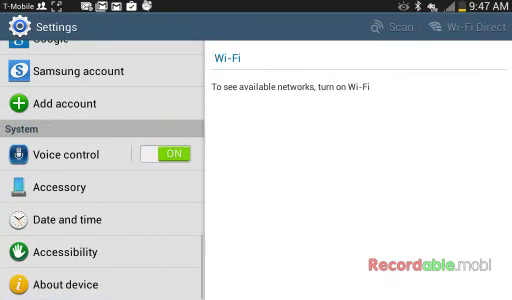
{"action": "scroll", "coordinate": [100, 170], "scroll_direction": "up", "scroll_amount": 3}
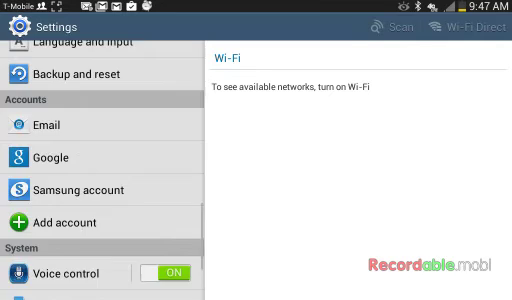
{"action": "scroll", "coordinate": [100, 170], "scroll_direction": "down", "scroll_amount": 3}
{"action": "scroll", "coordinate": [100, 170], "scroll_direction": "up", "scroll_amount": 3}
{"action": "scroll", "coordinate": [100, 170], "scroll_direction": "up", "scroll_amount": 2}
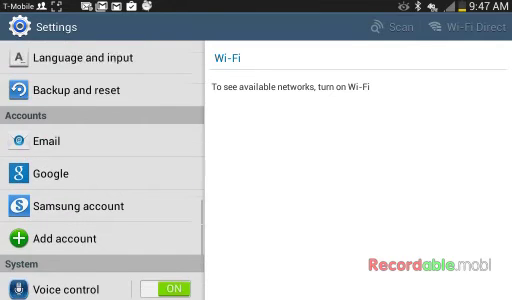
{"action": "scroll", "coordinate": [100, 170], "scroll_direction": "up", "scroll_amount": 2}
{"action": "scroll", "coordinate": [100, 170], "scroll_direction": "up", "scroll_amount": 2}
Enable Unknown sources under Security, accept the warning, and go back home
{"action": "left_click", "coordinate": [90, 187]}
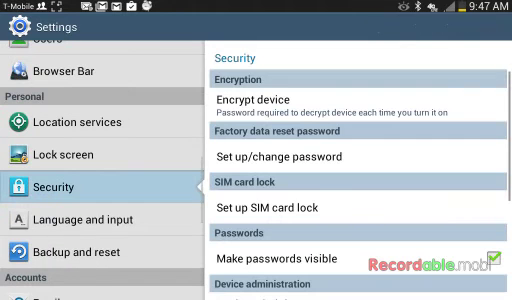
{"action": "scroll", "coordinate": [360, 180], "scroll_direction": "down", "scroll_amount": 4}
{"action": "scroll", "coordinate": [360, 180], "scroll_direction": "down", "scroll_amount": 1}
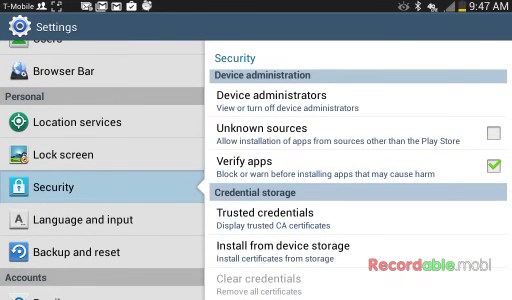
{"action": "left_click", "coordinate": [493, 133]}
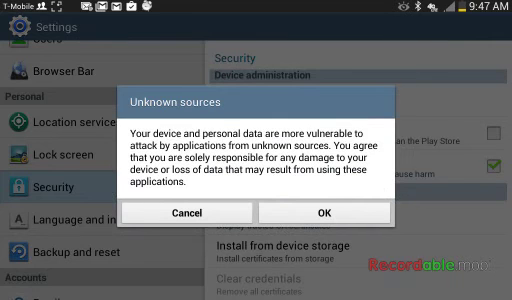
{"action": "left_click", "coordinate": [324, 213]}
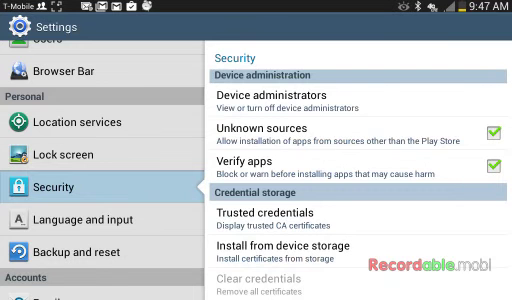
{"action": "scroll", "coordinate": [356, 170], "scroll_direction": "up", "scroll_amount": 5}
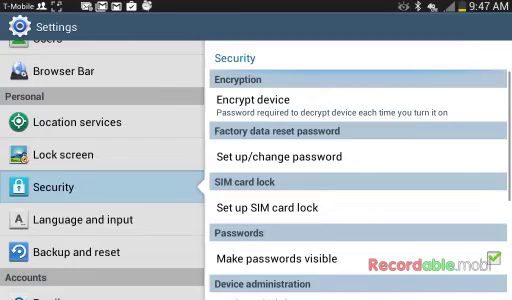
{"action": "key", "text": "Home"}
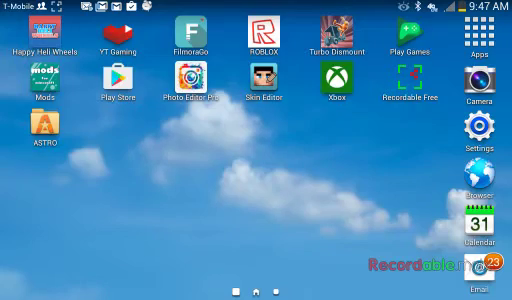
Swipe through home screen pages to reach the clock and Fort Collins weather page
{"action": "left_click_drag", "start_coordinate": [150, 150], "coordinate": [400, 150]}
{"action": "left_click_drag", "start_coordinate": [150, 150], "coordinate": [400, 150]}
{"action": "mouse_move", "coordinate": [150, 150]}
{"action": "left_mouse_down"}
{"action": "mouse_move", "coordinate": [400, 150]}
{"action": "mouse_move", "coordinate": [150, 150]}
{"action": "left_mouse_up"}
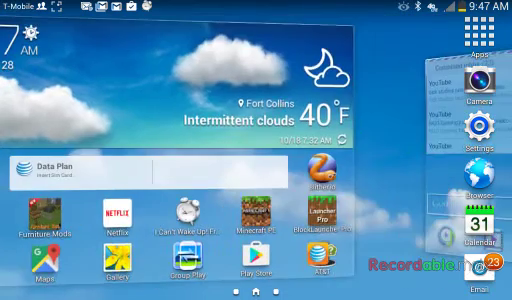